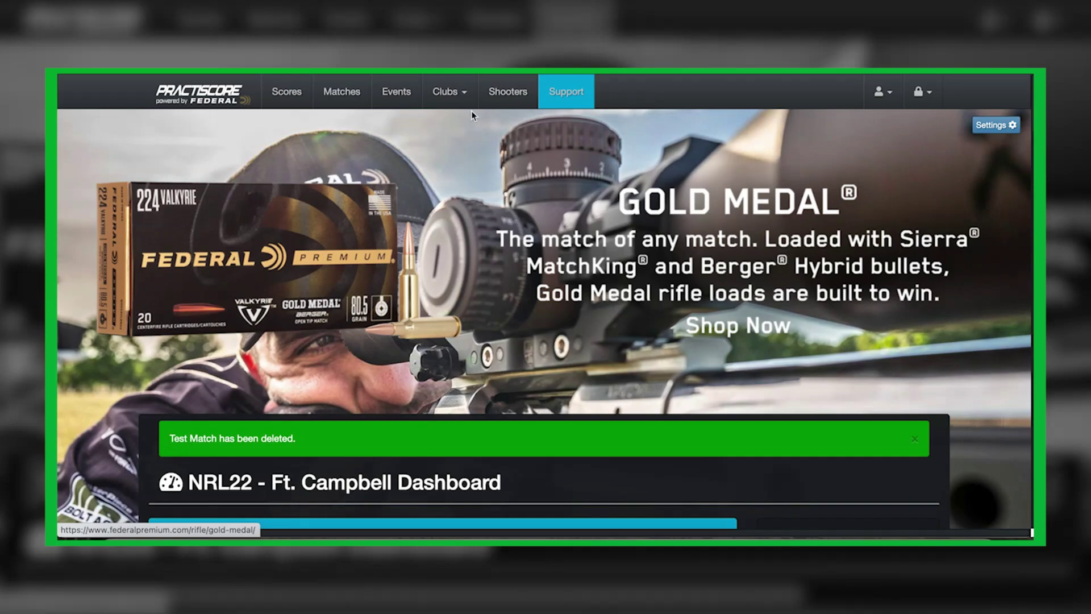
# From Clubs, open the NRL22 - Ft. Campbell dashboard and choose Add New Match under Actions
pyautogui.click(464, 95)
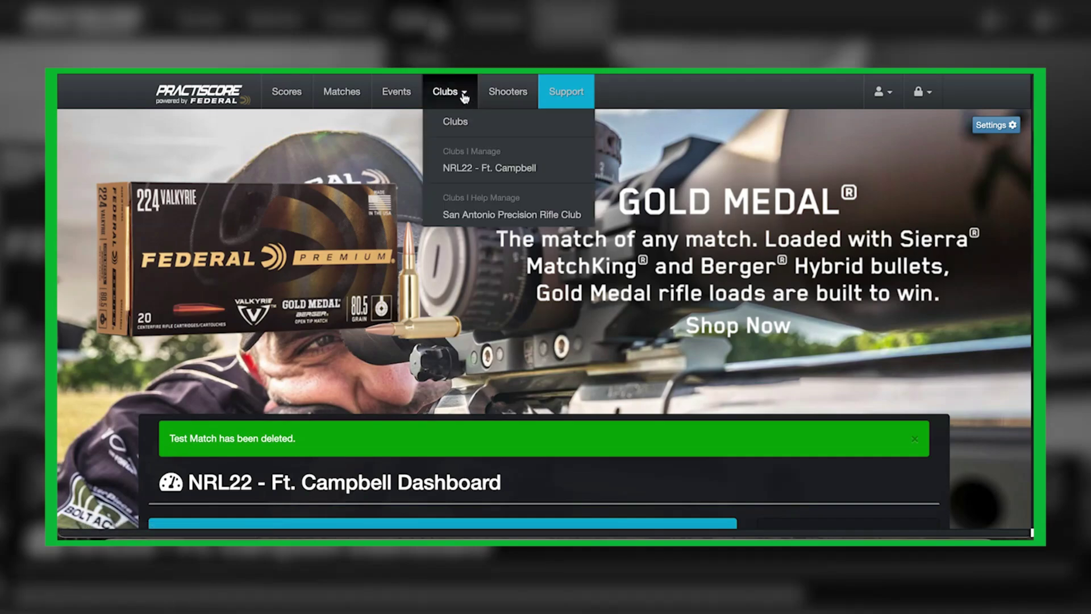
pyautogui.click(486, 169)
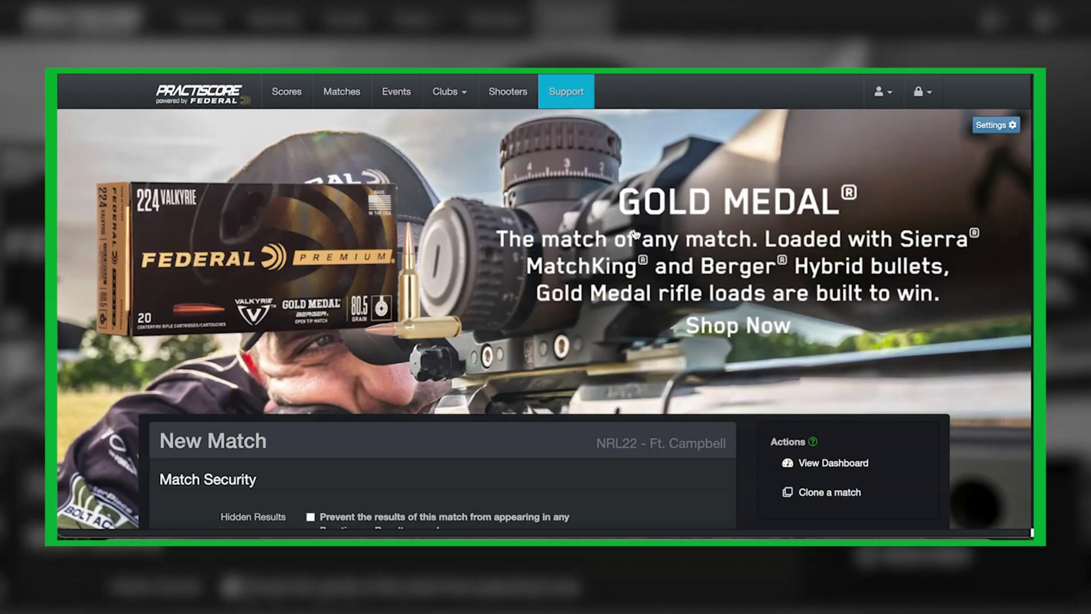
pyautogui.scroll(-3, 708, 310)
pyautogui.scroll(3, 707, 309)
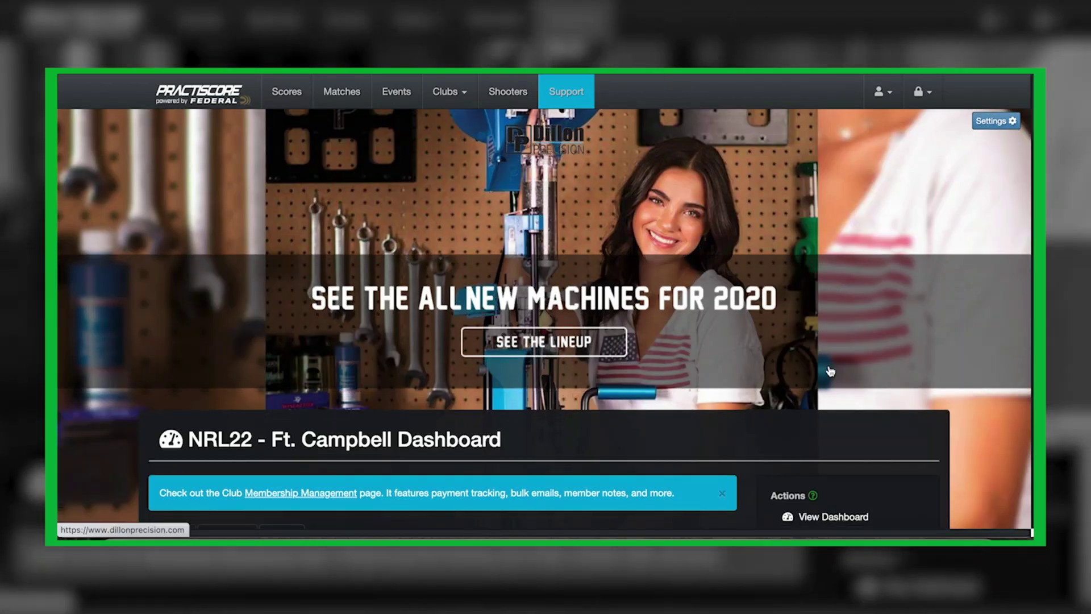
pyautogui.scroll(-3, 830, 371)
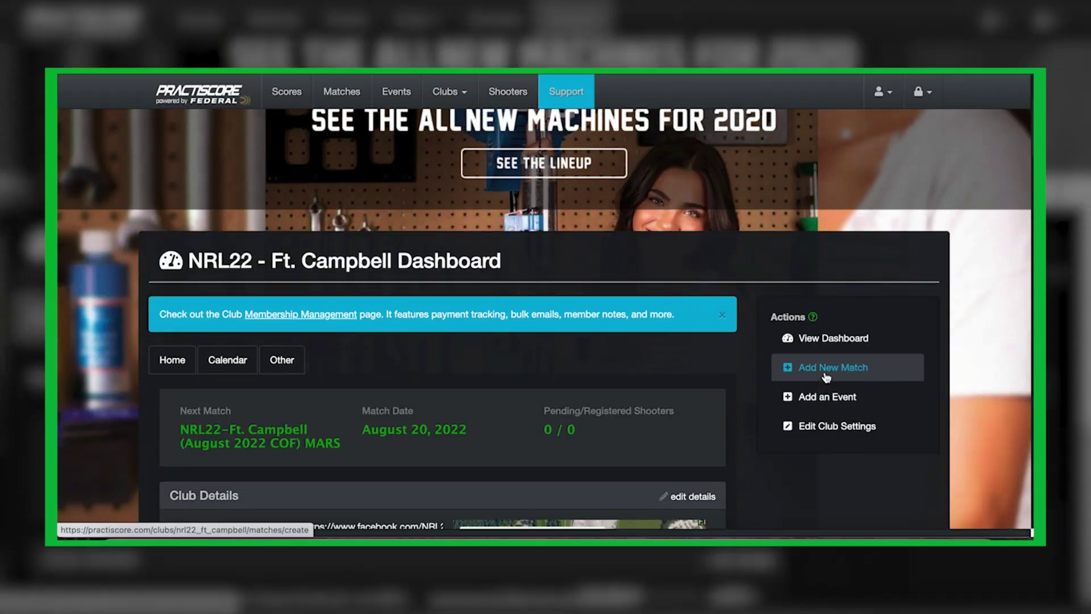
pyautogui.click(826, 375)
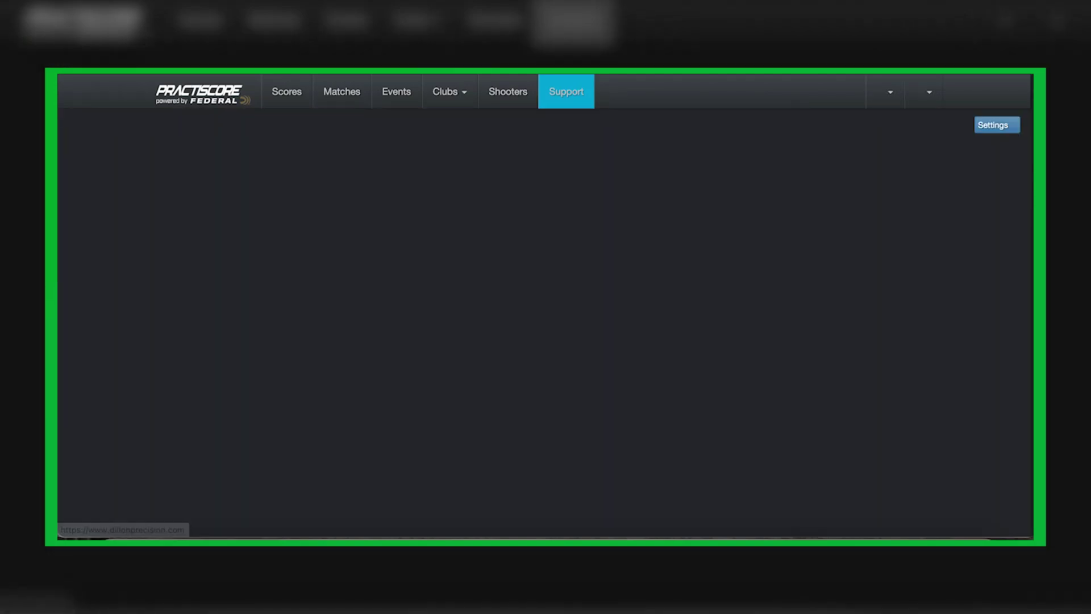
# Scroll the New Match form to review Match Name Test Match and the 2022-07-16 8:30 am start
pyautogui.scroll(-4, 591, 323)
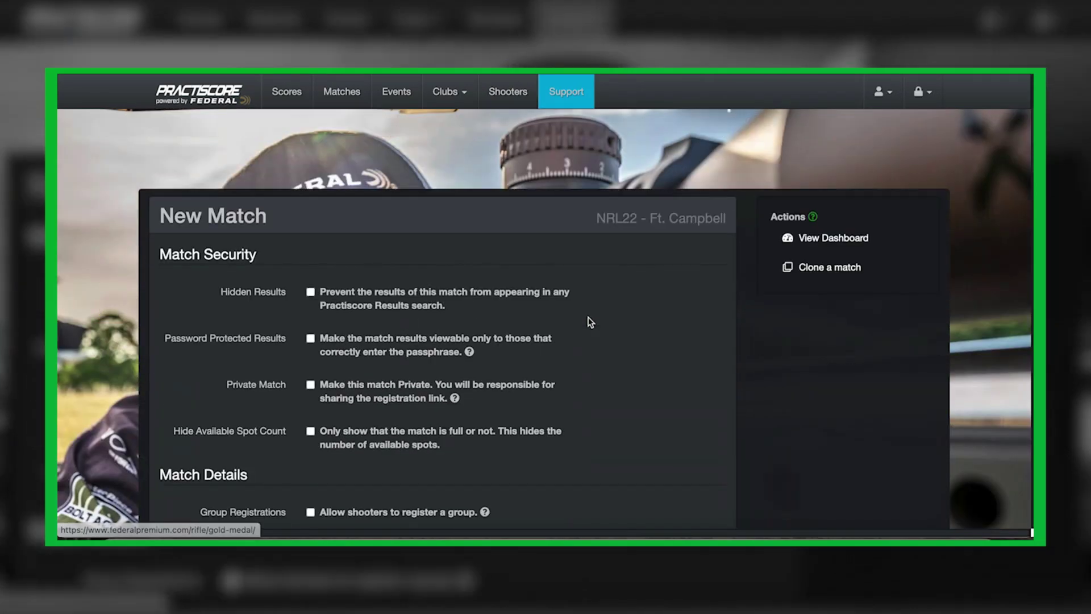
pyautogui.scroll(-3, 591, 323)
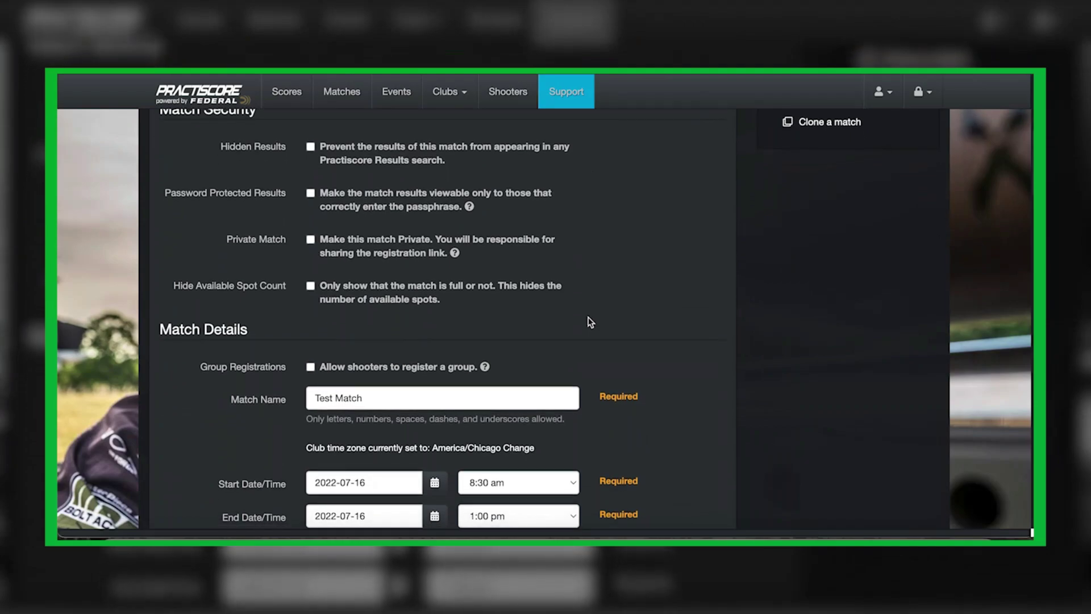
pyautogui.scroll(1, 591, 322)
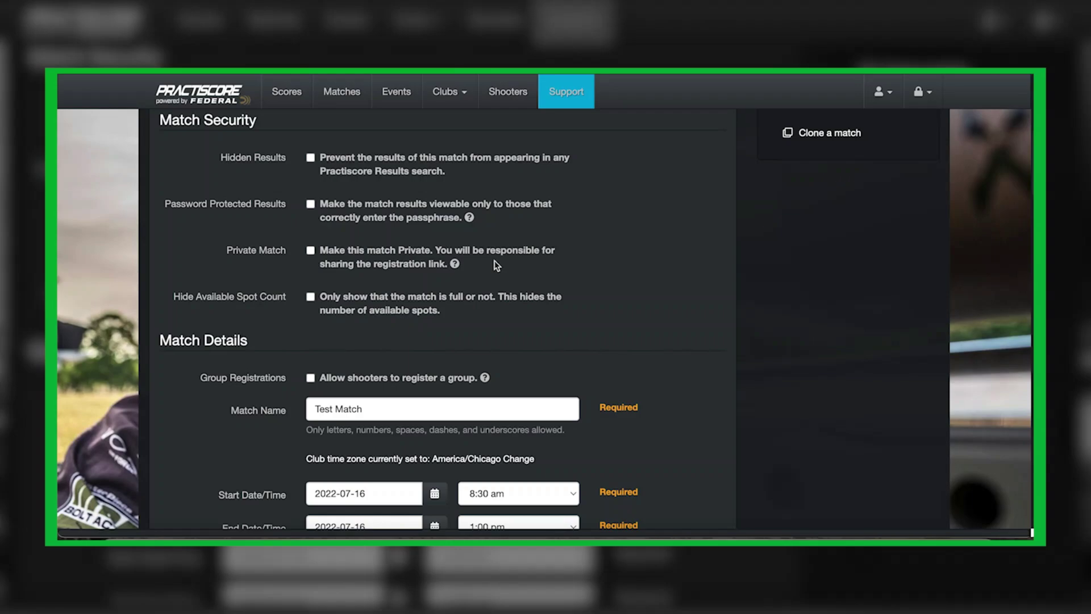
pyautogui.scroll(-3, 640, 307)
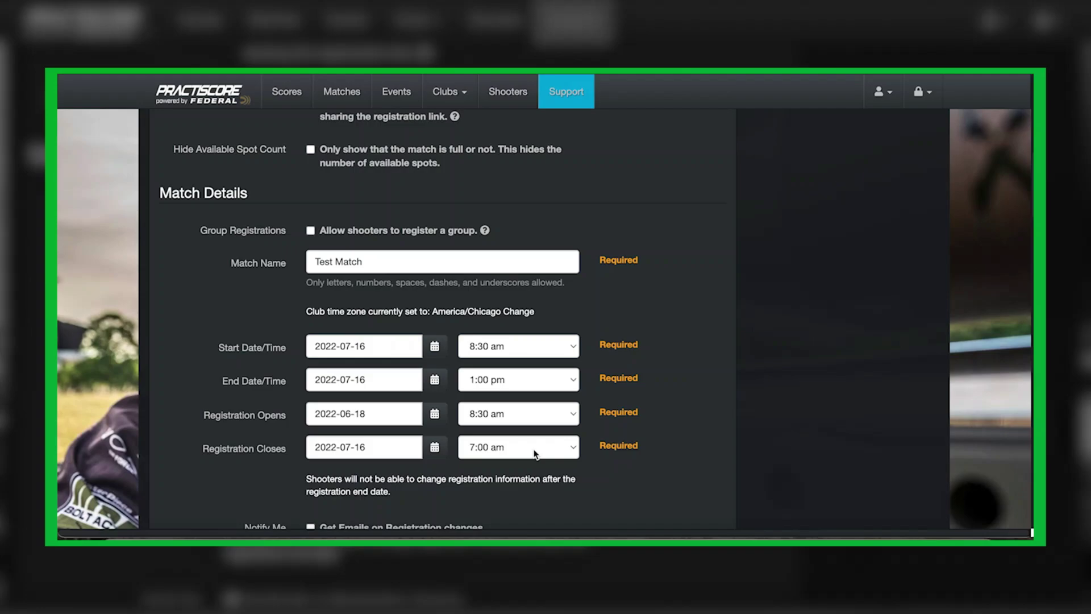
pyautogui.scroll(-1, 693, 459)
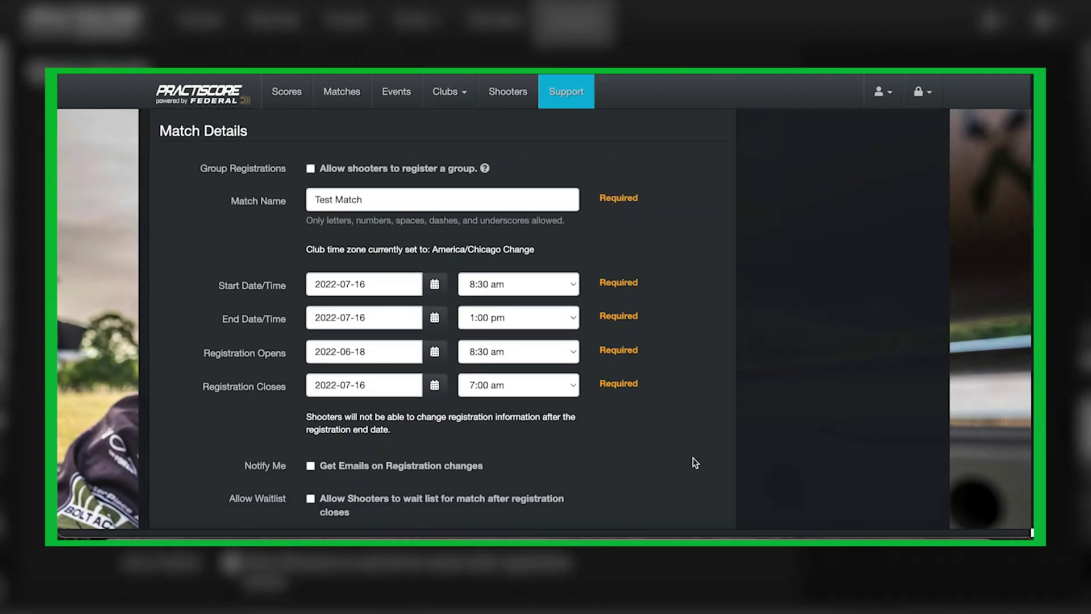
# Tick Allow Waitlist for after registration closes and choose Open as the match status
pyautogui.scroll(-5, 693, 460)
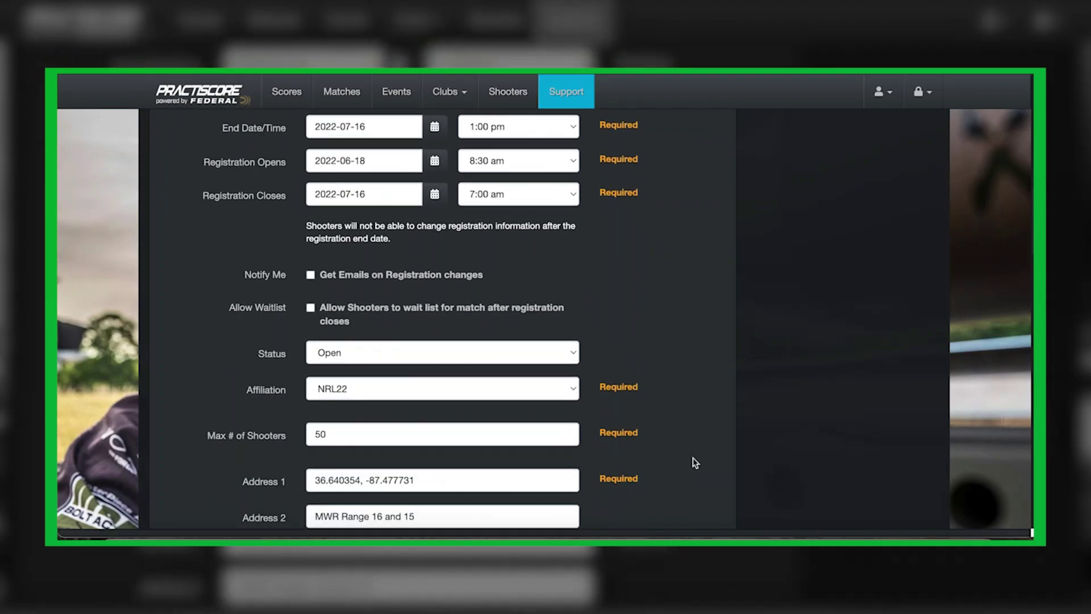
pyautogui.click(311, 308)
pyautogui.scroll(-3, 207, 376)
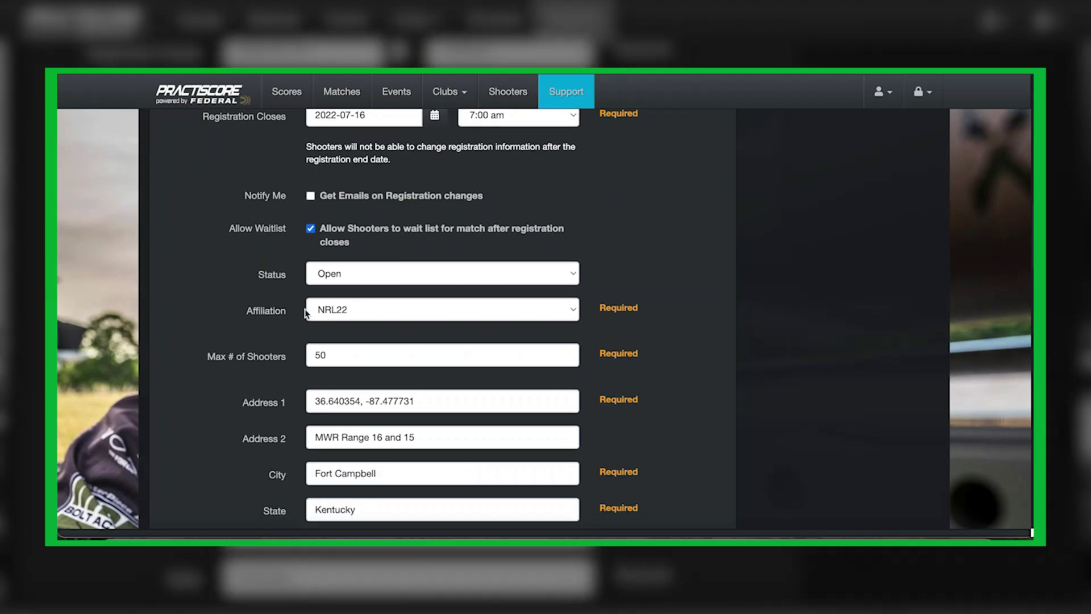
pyautogui.click(361, 274)
pyautogui.click(358, 278)
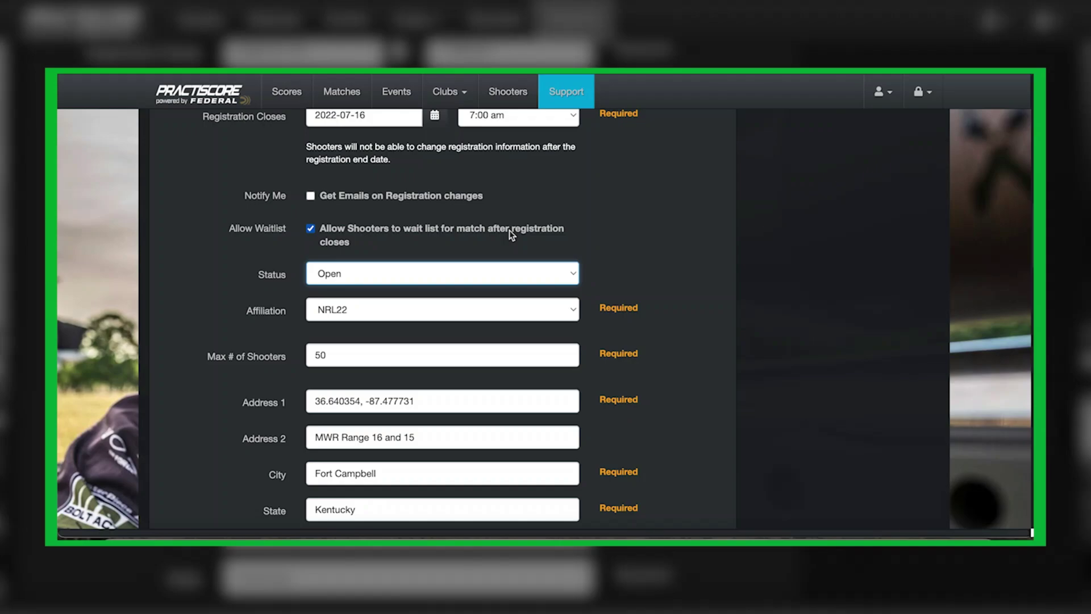
pyautogui.click(385, 310)
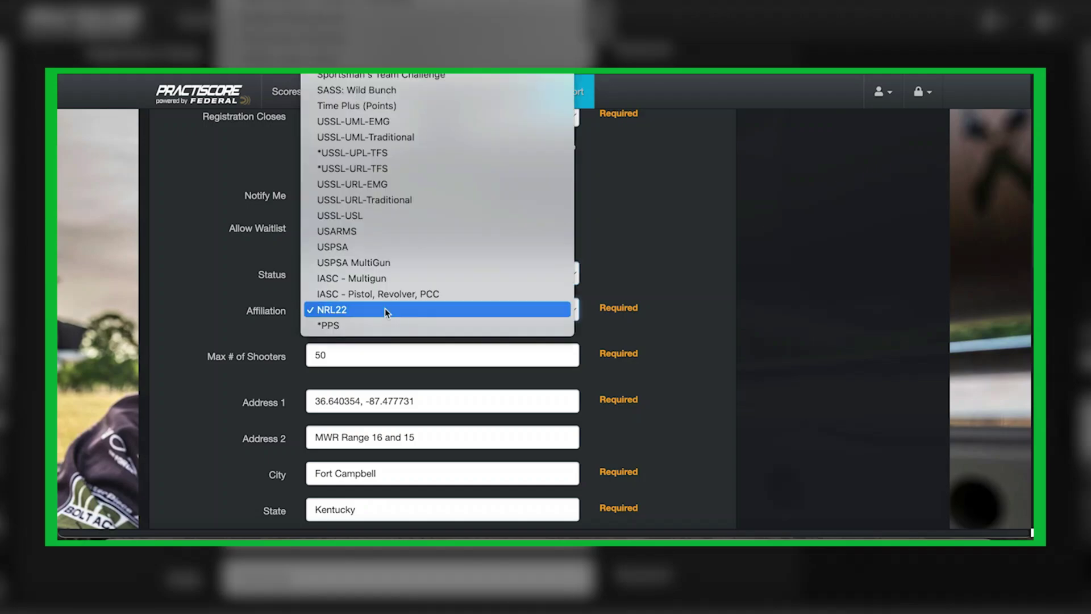
pyautogui.scroll(10, 400, 114)
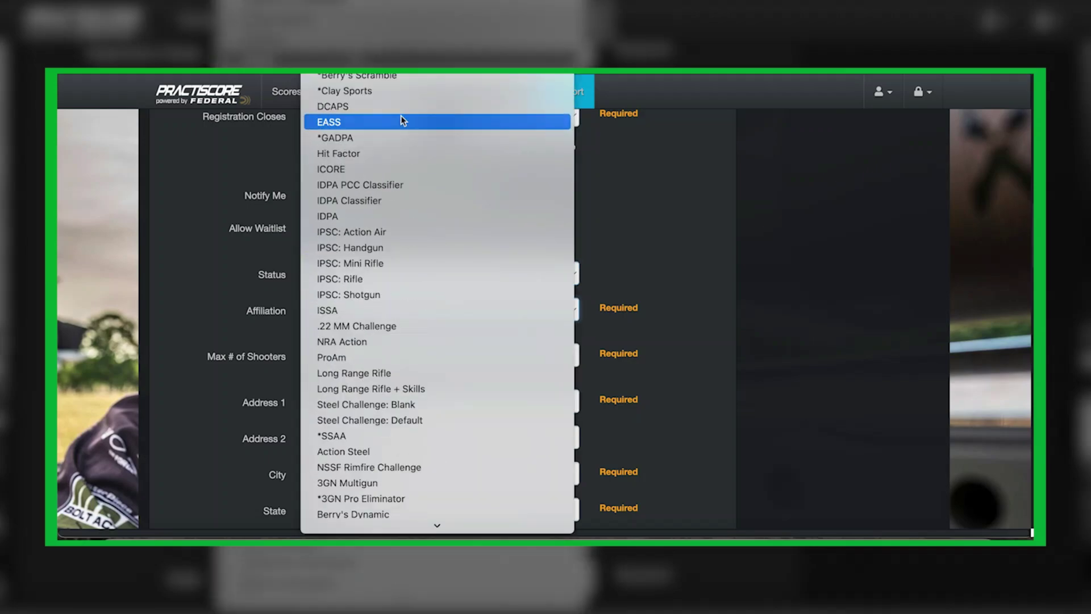
pyautogui.scroll(-6, 401, 114)
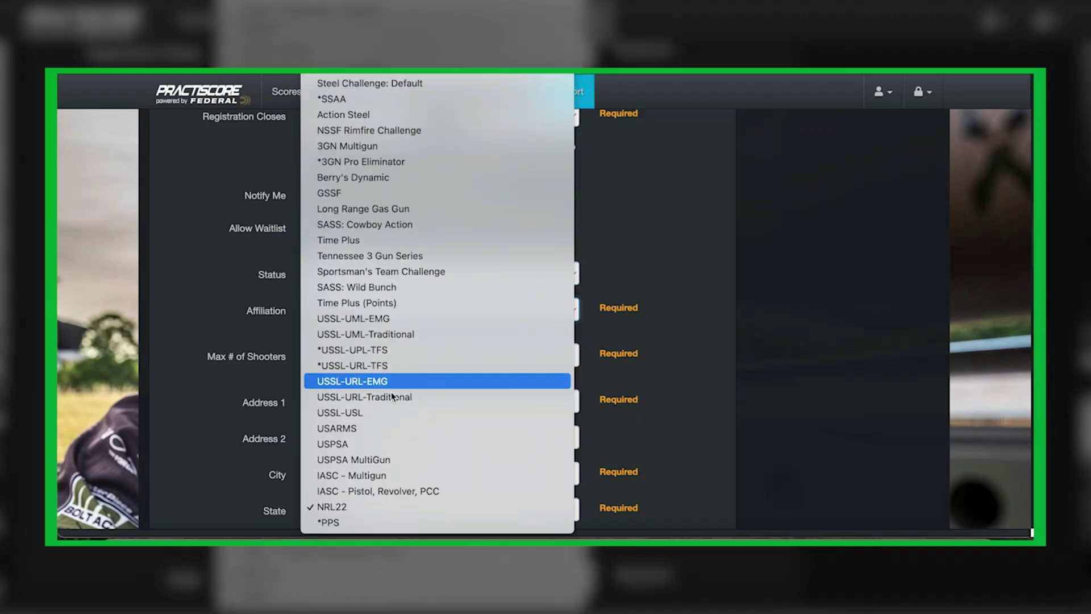
pyautogui.click(363, 507)
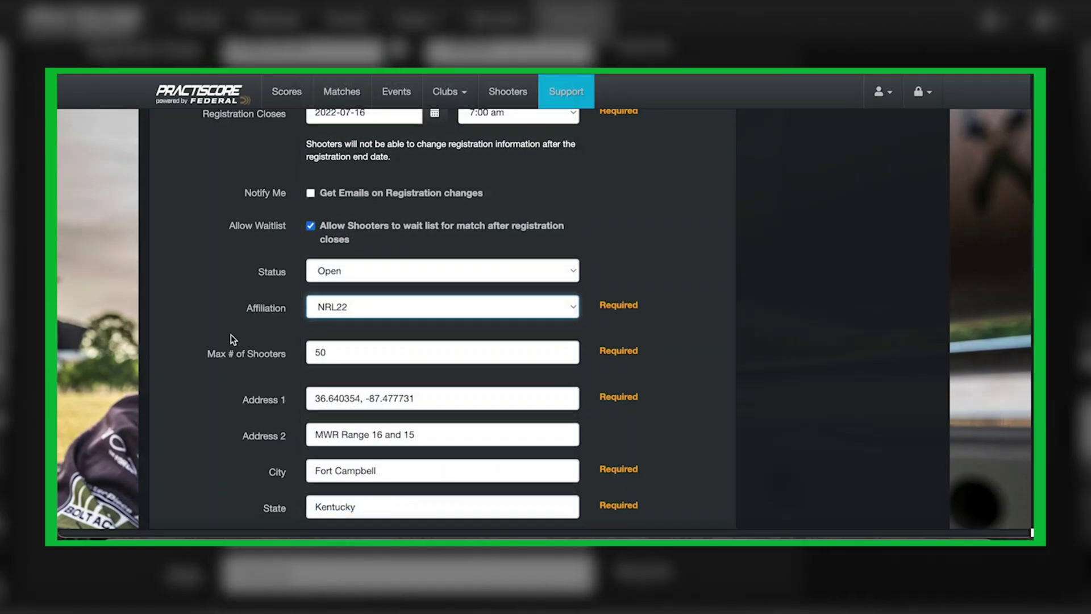
pyautogui.scroll(-3, 230, 334)
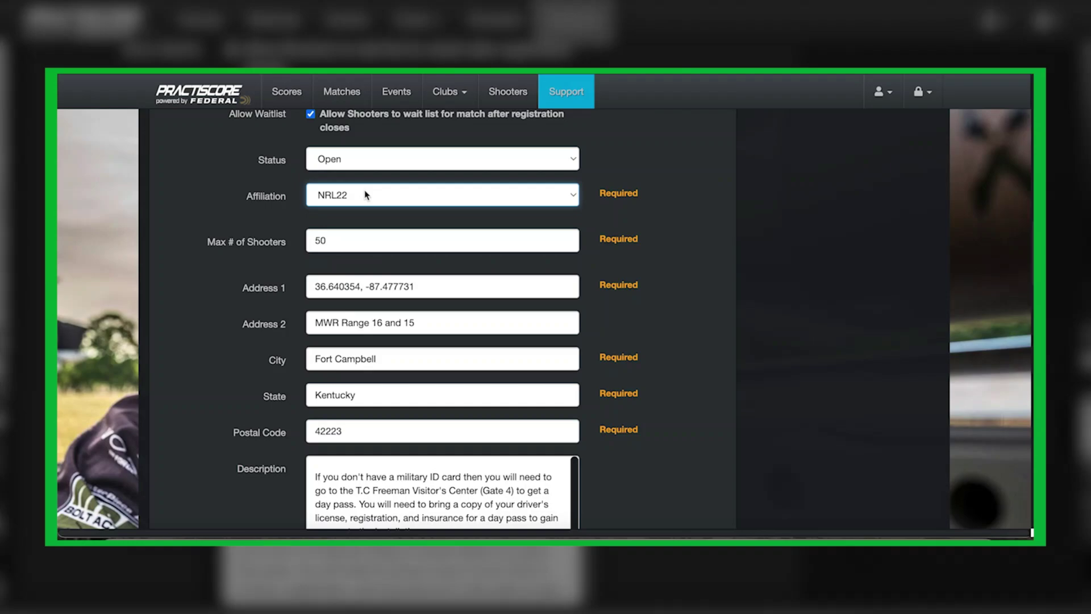
pyautogui.click(350, 237)
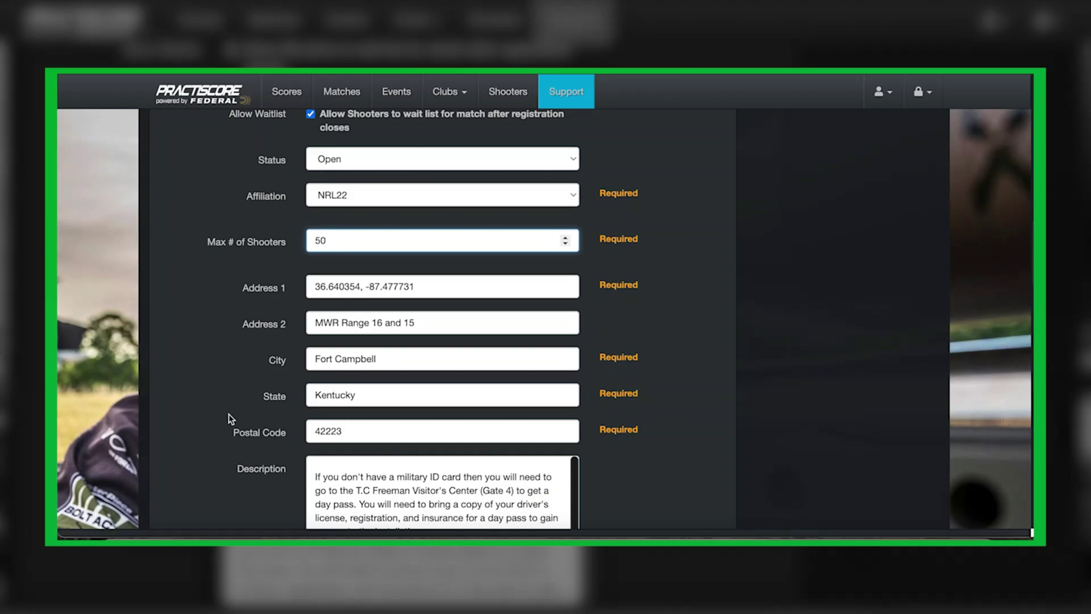
pyautogui.scroll(-1, 229, 414)
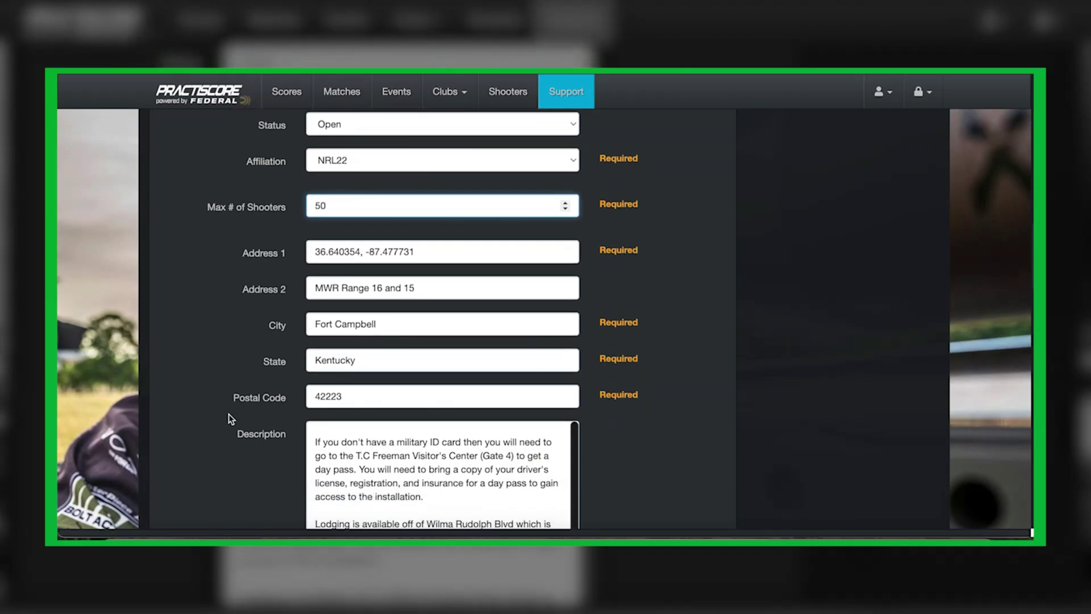
pyautogui.scroll(-1, 229, 414)
pyautogui.scroll(-3, 230, 391)
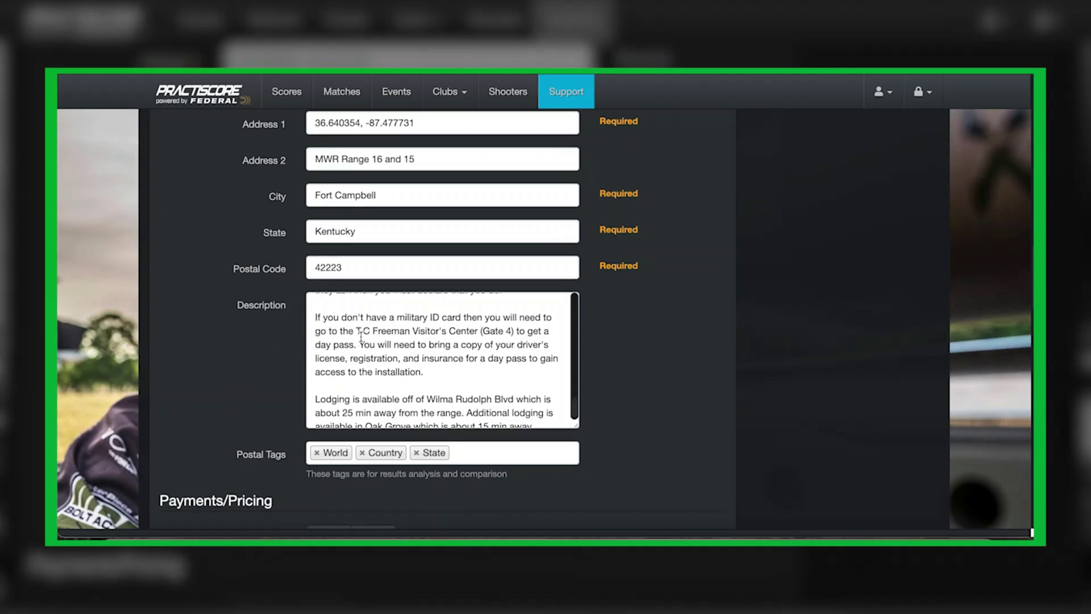
pyautogui.scroll(10, 363, 335)
pyautogui.scroll(2, 360, 337)
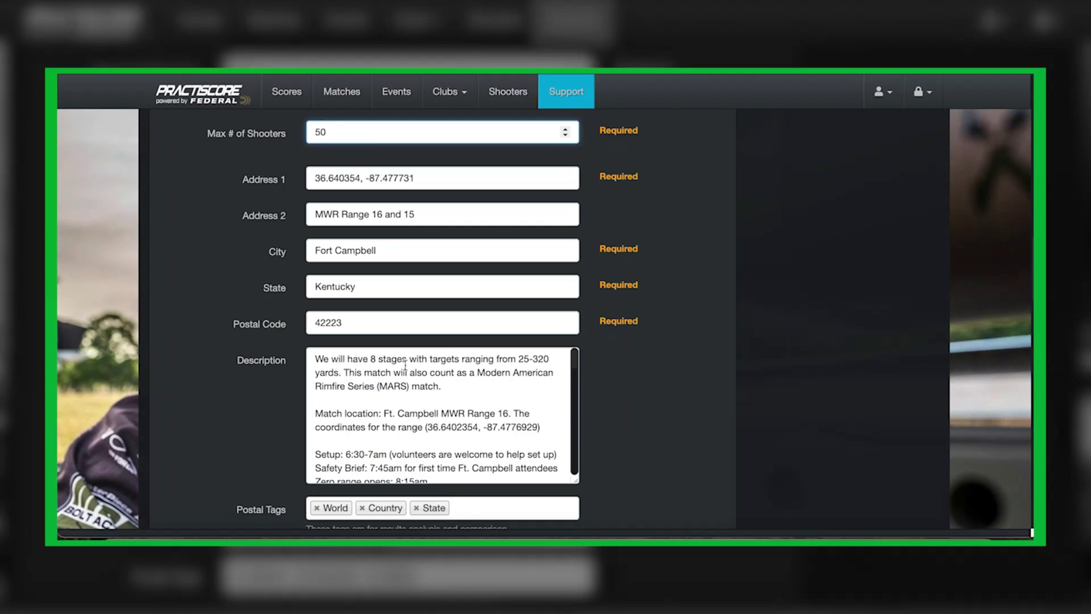
pyautogui.scroll(-3, 536, 375)
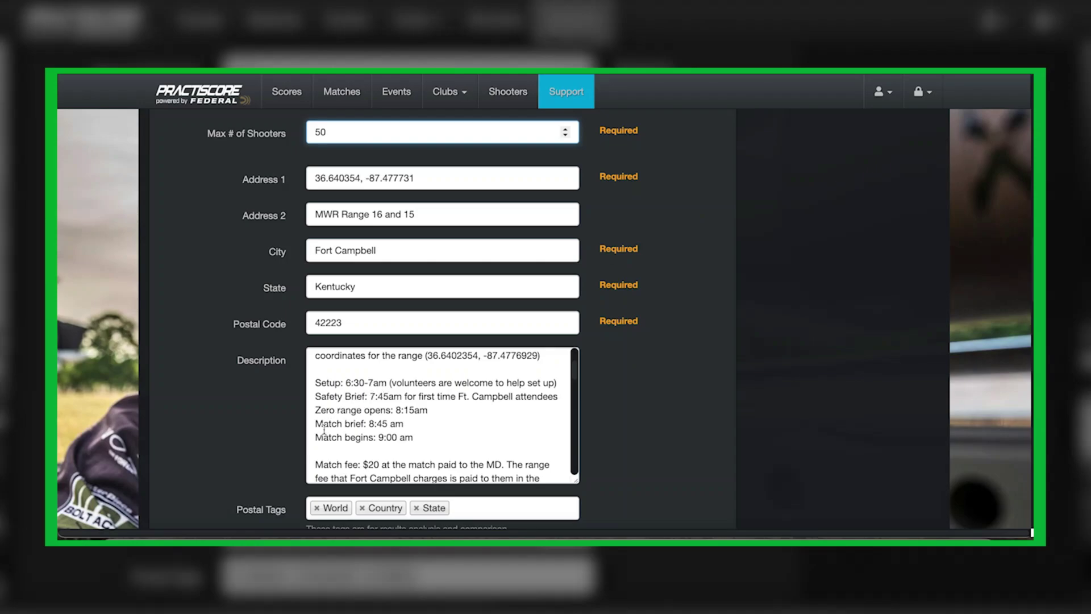
pyautogui.scroll(-3, 446, 435)
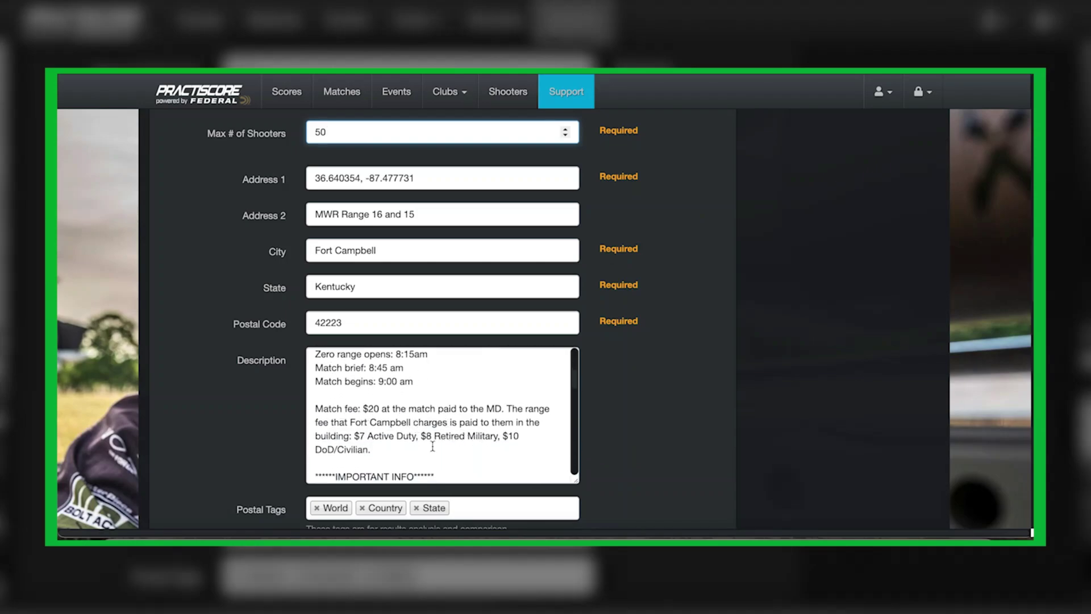
pyautogui.scroll(-10, 433, 443)
pyautogui.scroll(-15, 433, 446)
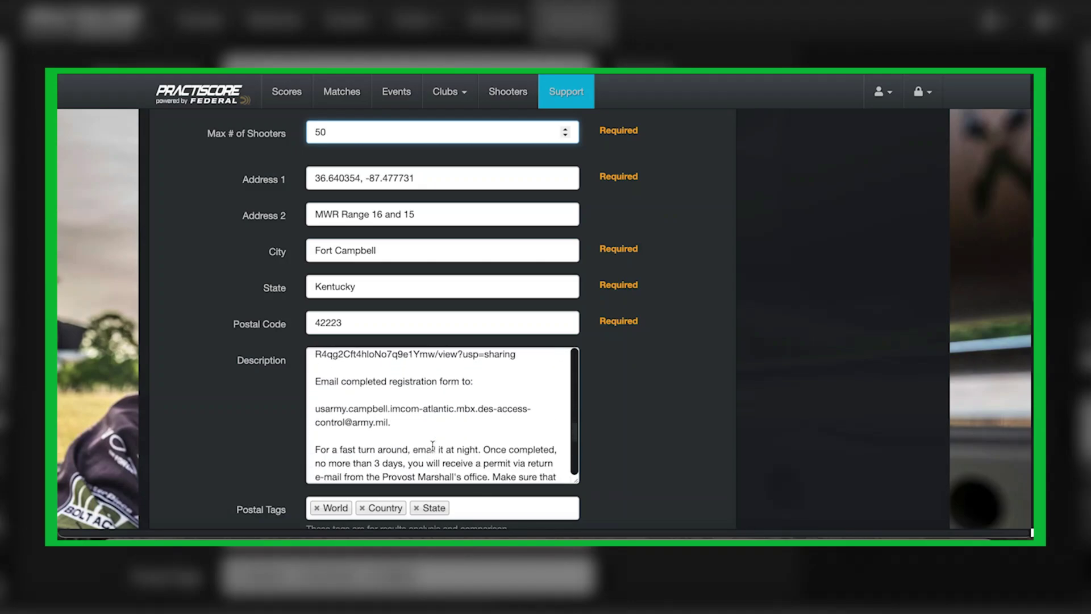
pyautogui.scroll(-8, 265, 390)
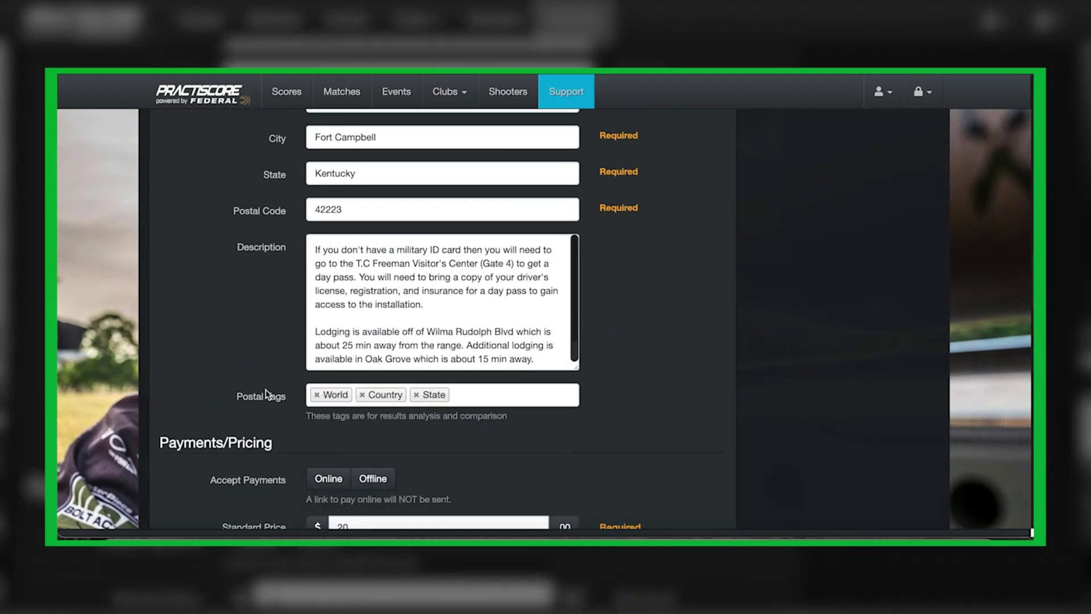
pyautogui.scroll(-3, 216, 368)
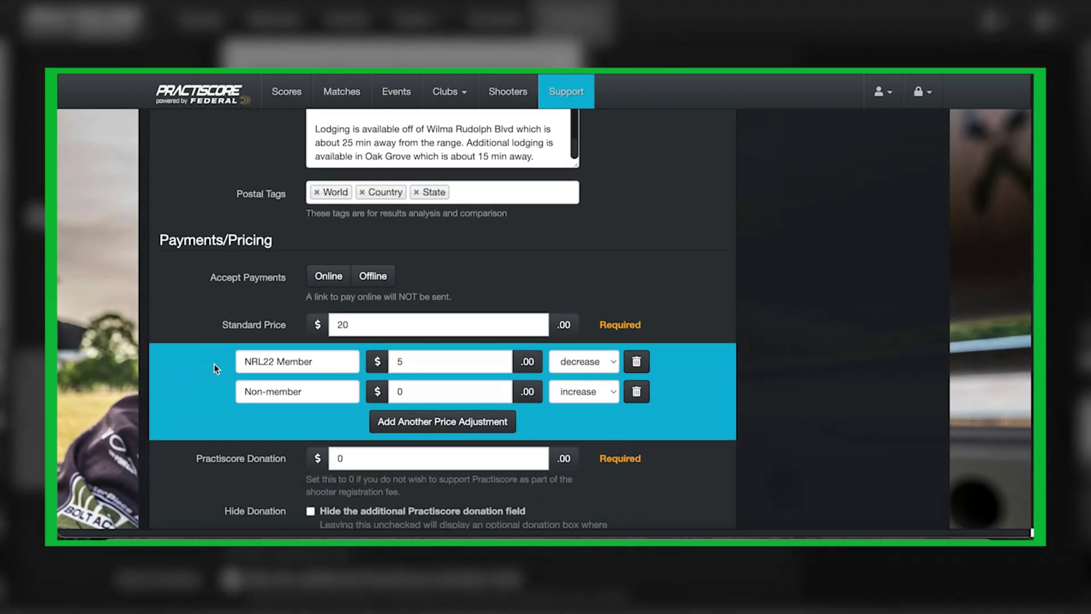
pyautogui.scroll(20, 215, 368)
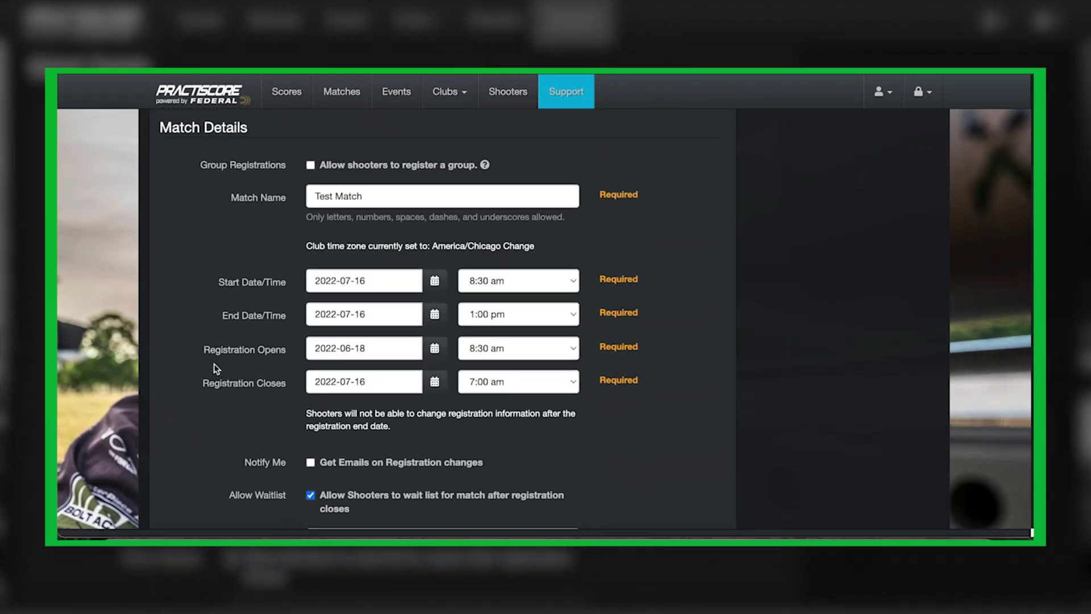
pyautogui.scroll(12, 216, 368)
pyautogui.scroll(-20, 216, 368)
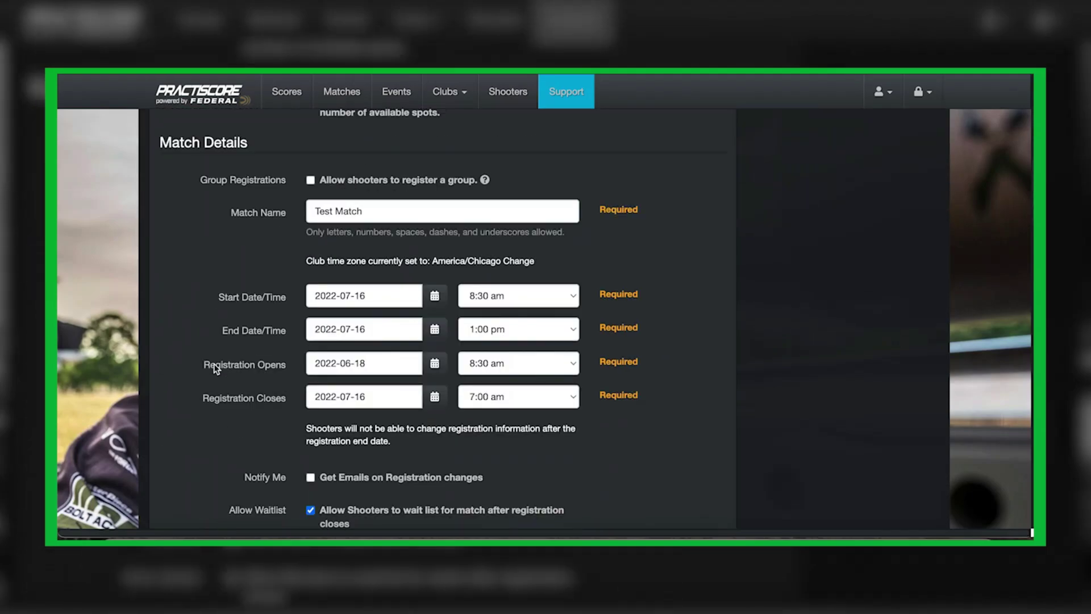
pyautogui.scroll(-12, 216, 369)
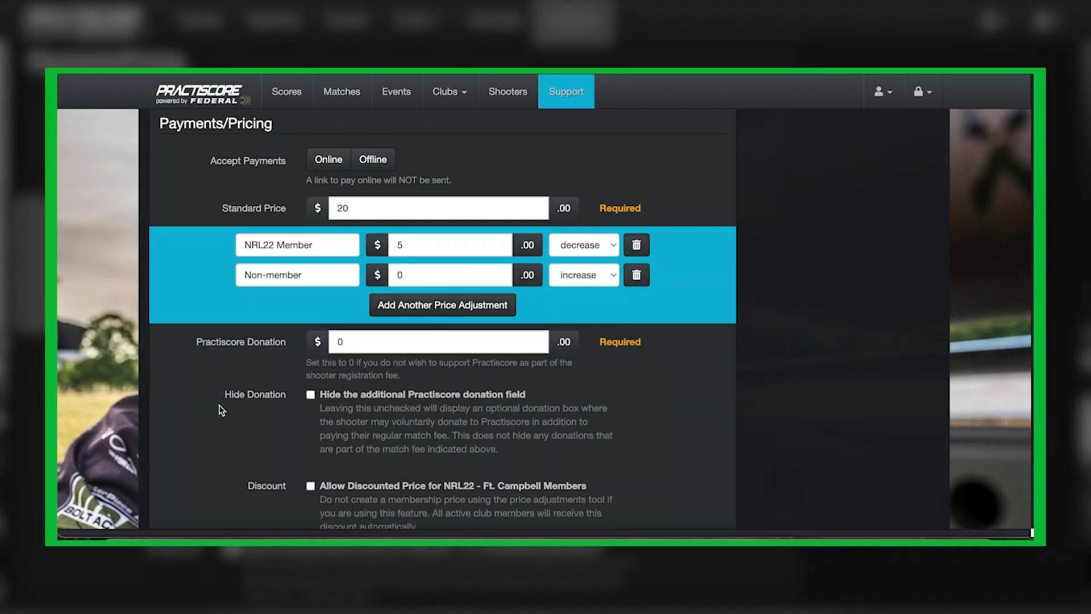
# Keep full payment required at registration and set squadding to allowed after registering without approval
pyautogui.scroll(-5, 256, 446)
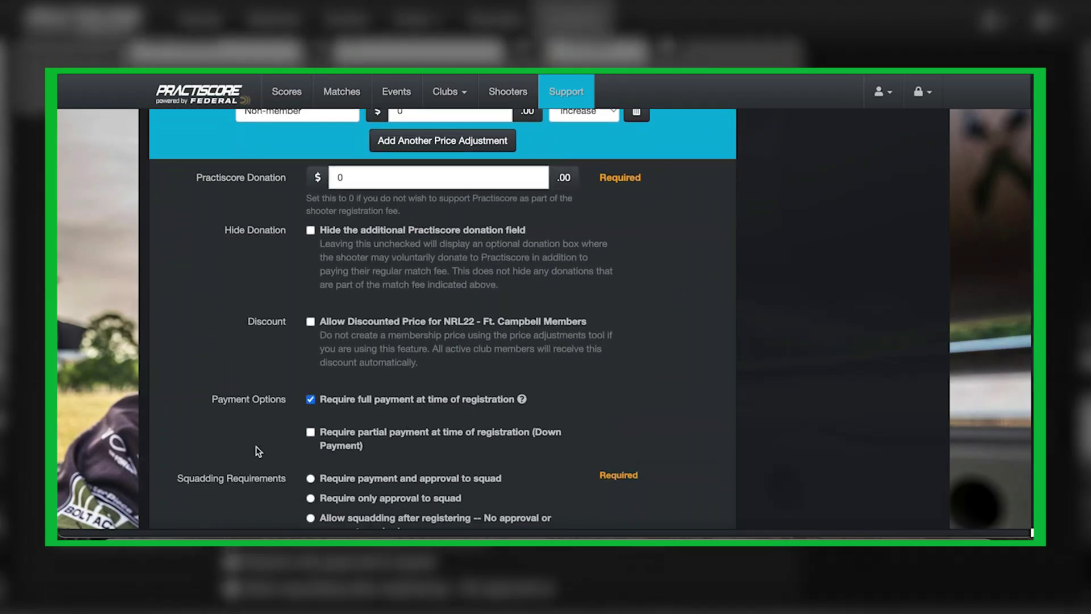
pyautogui.scroll(-3, 256, 446)
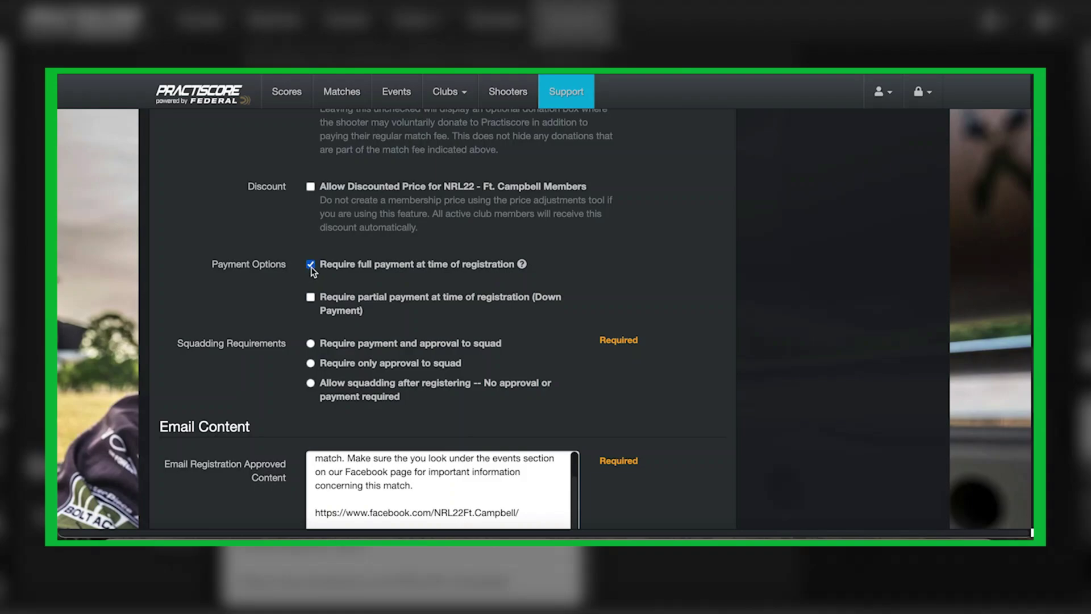
pyautogui.click(310, 383)
pyautogui.click(311, 265)
pyautogui.click(311, 344)
pyautogui.click(310, 382)
# Scroll past Email Content to the bottom of the form and submit it with Create Match
pyautogui.scroll(-1, 254, 416)
pyautogui.scroll(-3, 254, 415)
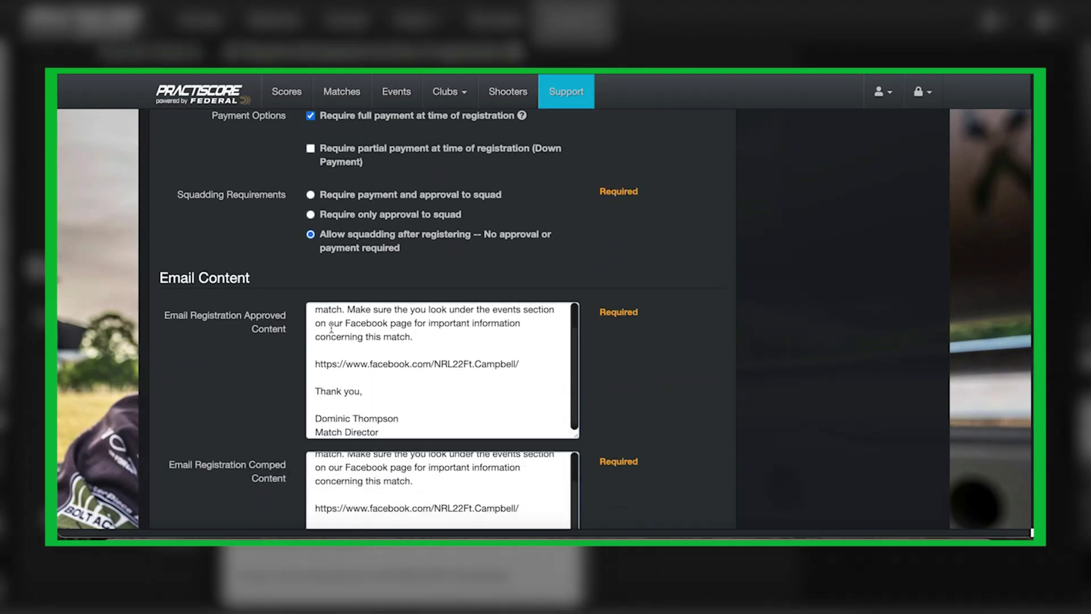
pyautogui.scroll(1, 390, 347)
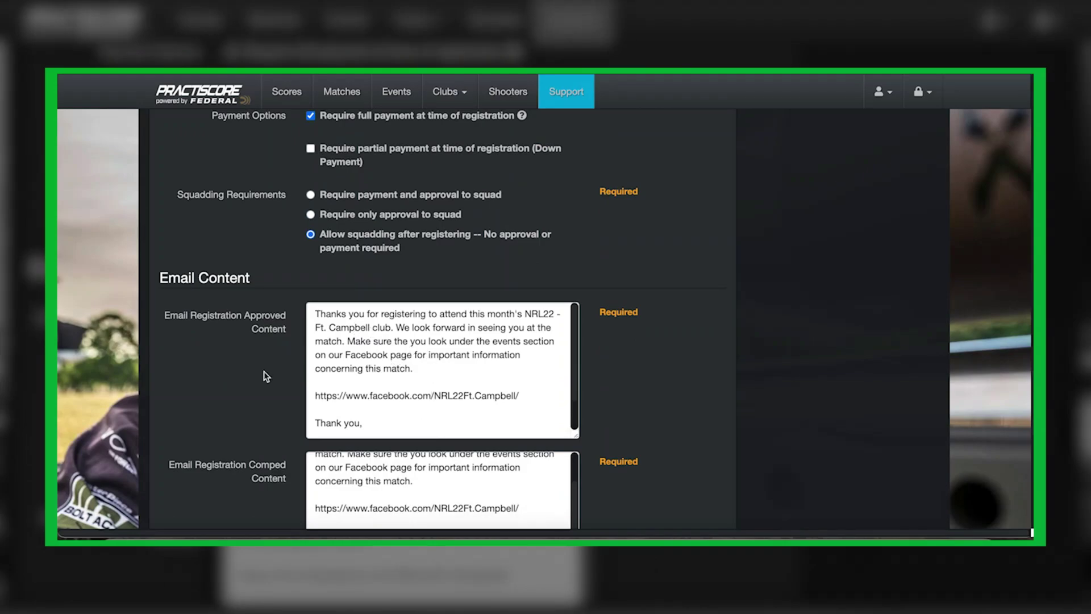
pyautogui.scroll(-3, 263, 371)
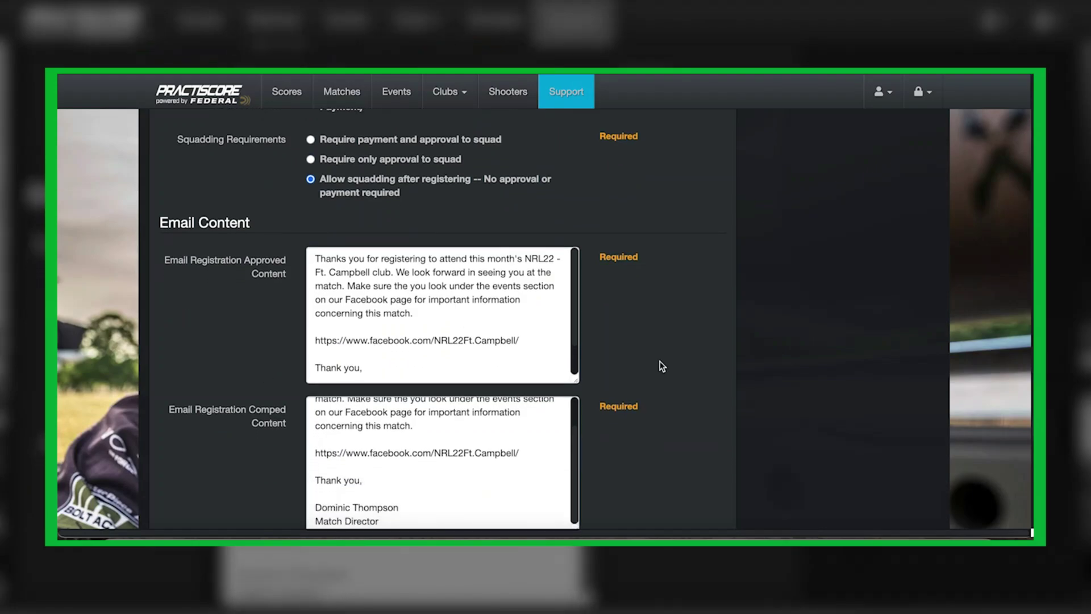
pyautogui.scroll(-5, 693, 370)
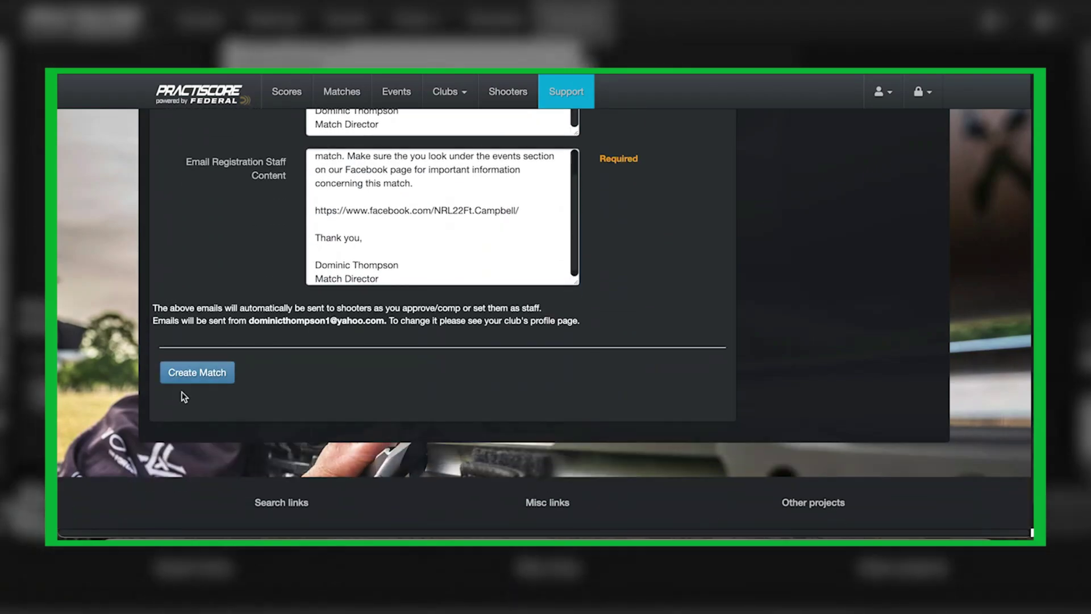
pyautogui.click(193, 379)
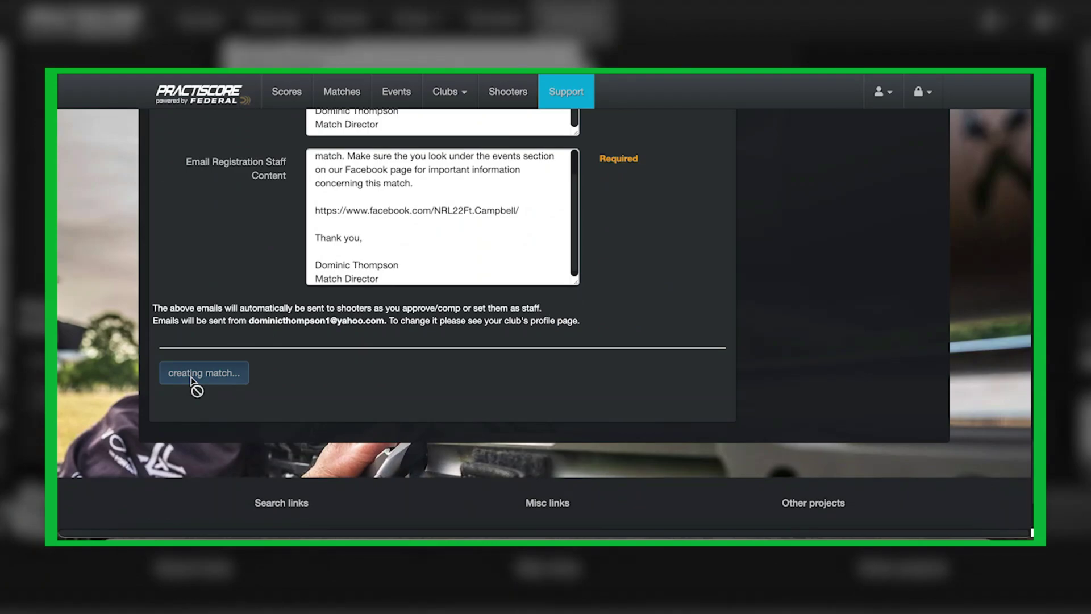
# Open Test Match from Upcoming Matches and review its page showing a $20.00 price and 50 open spots
pyautogui.scroll(-6, 261, 350)
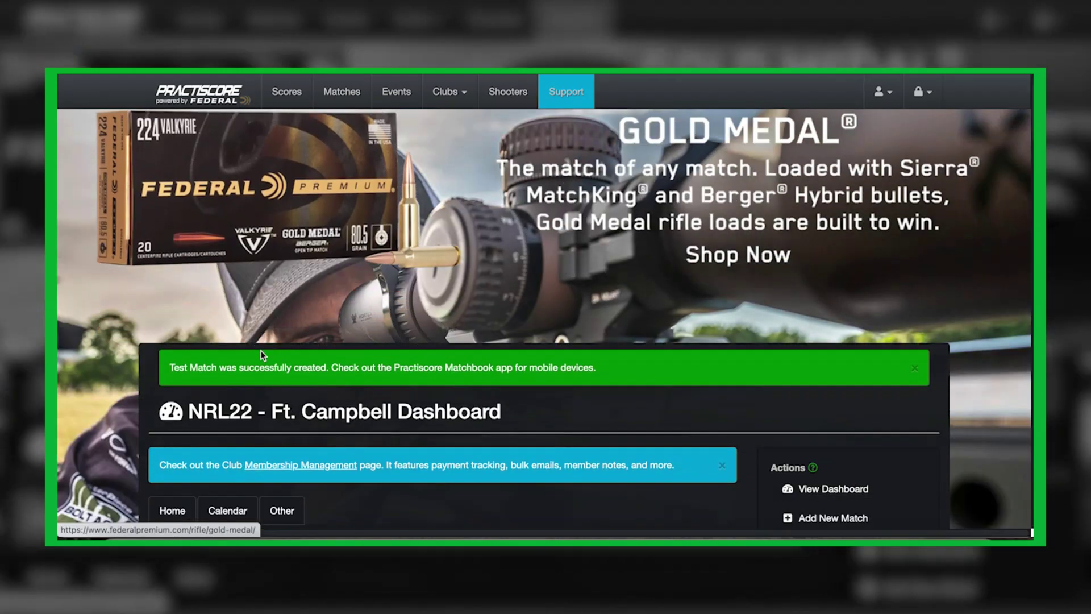
pyautogui.scroll(-7, 263, 356)
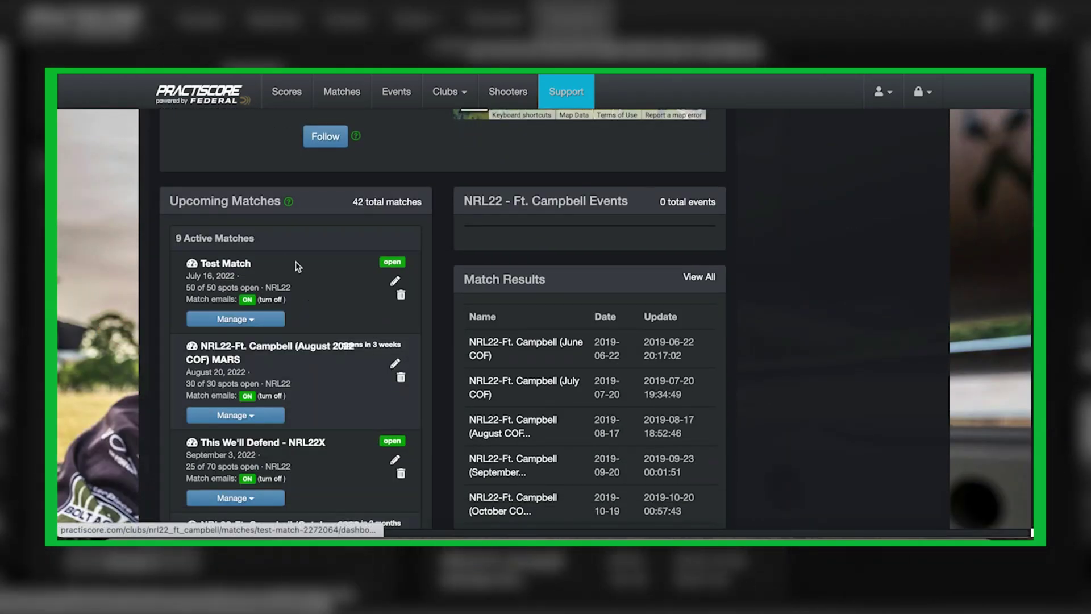
pyautogui.click(226, 263)
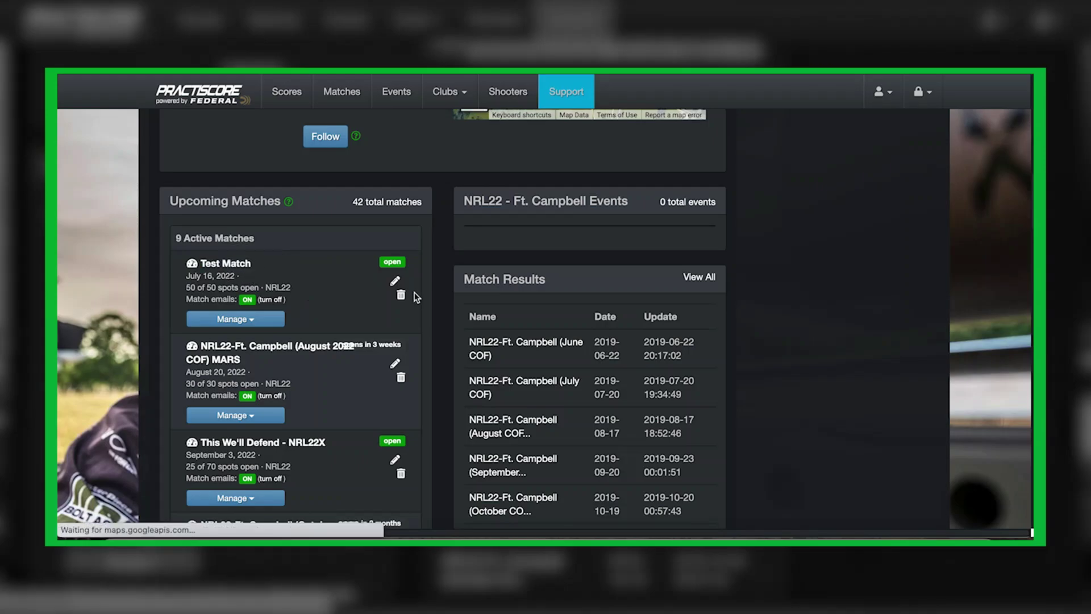
pyautogui.scroll(-15, 546, 389)
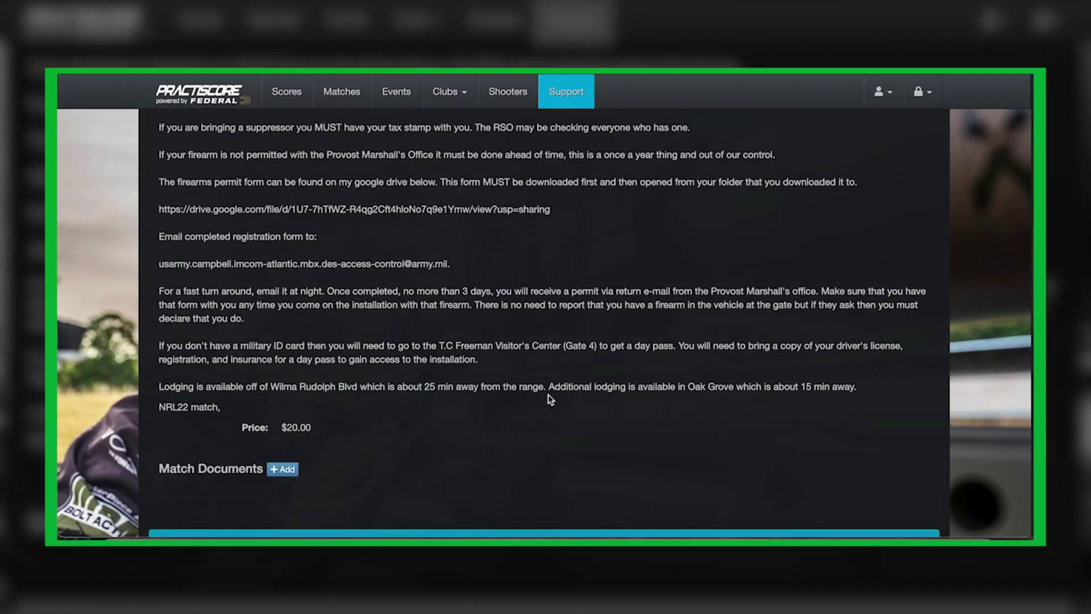
pyautogui.scroll(-3, 550, 399)
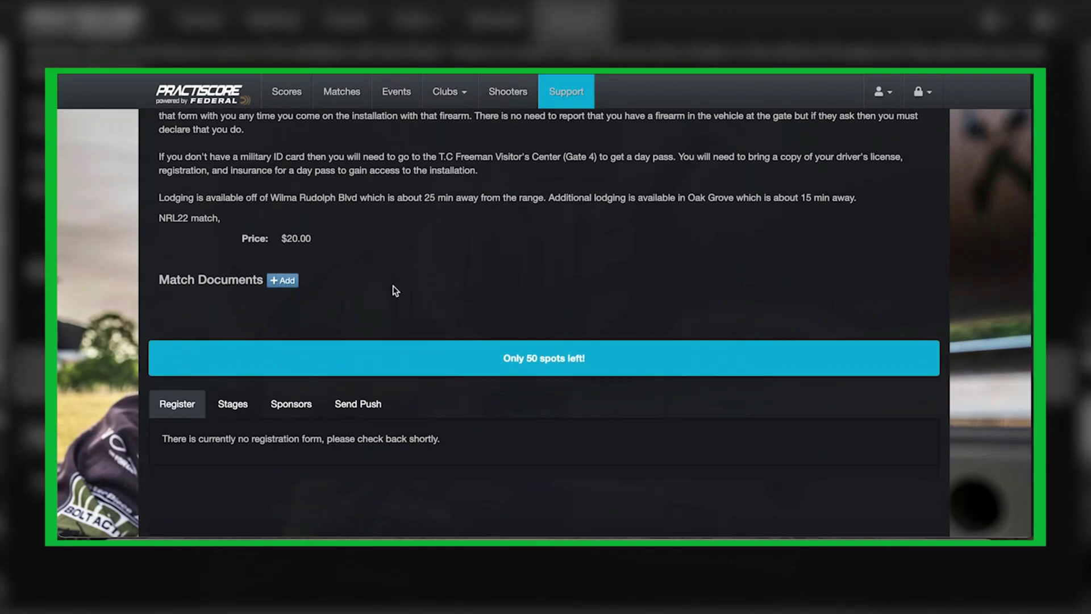
pyautogui.scroll(-2, 461, 292)
pyautogui.scroll(3, 461, 296)
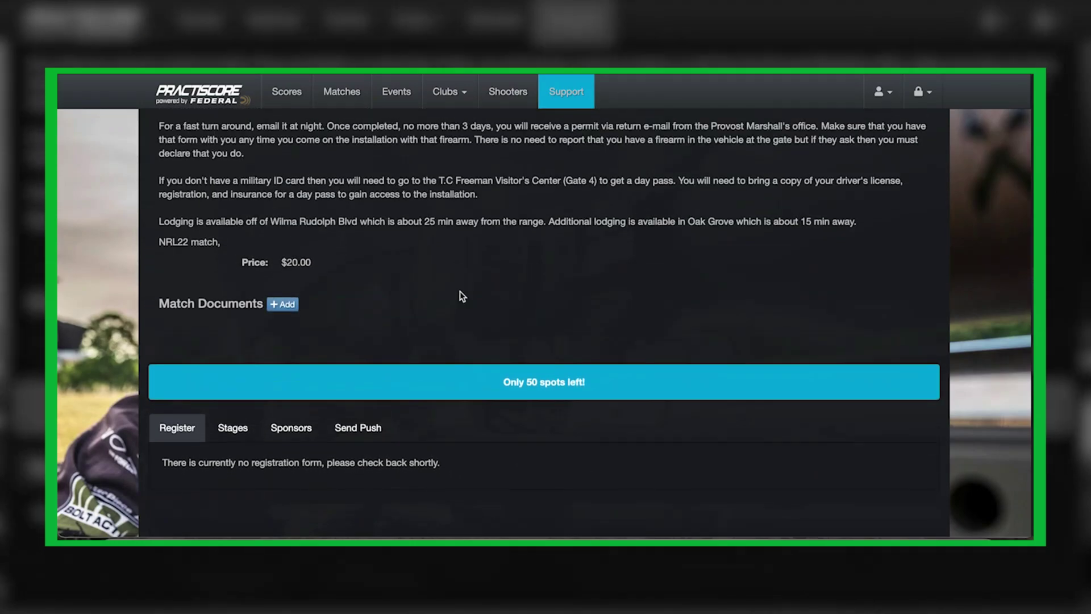